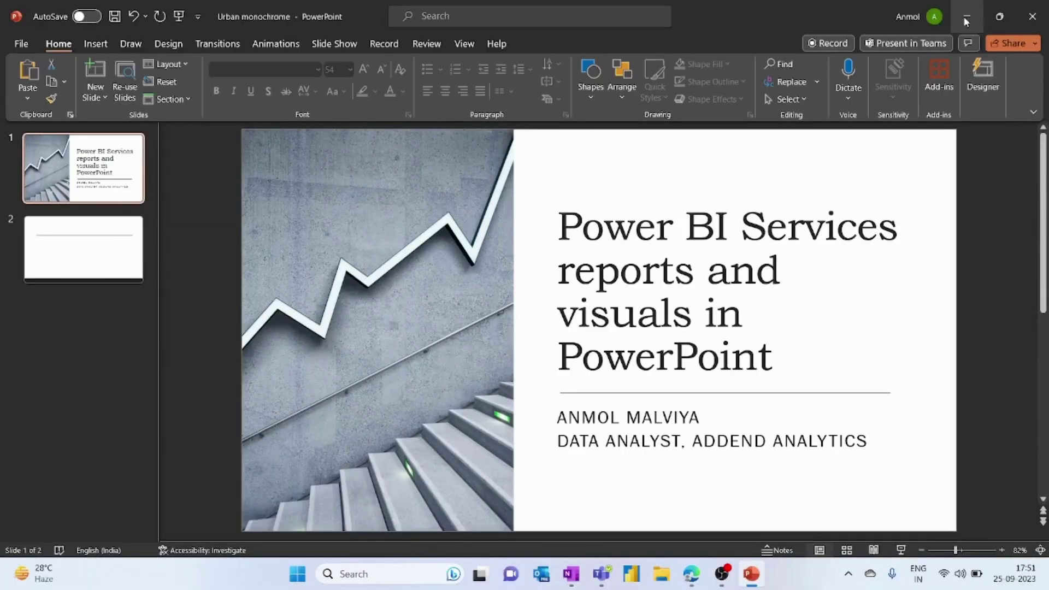
# Step: Check the signed-in account details, then bring up the Insert ribbon commands
pyautogui.click(934, 17)
pyautogui.click(938, 21)
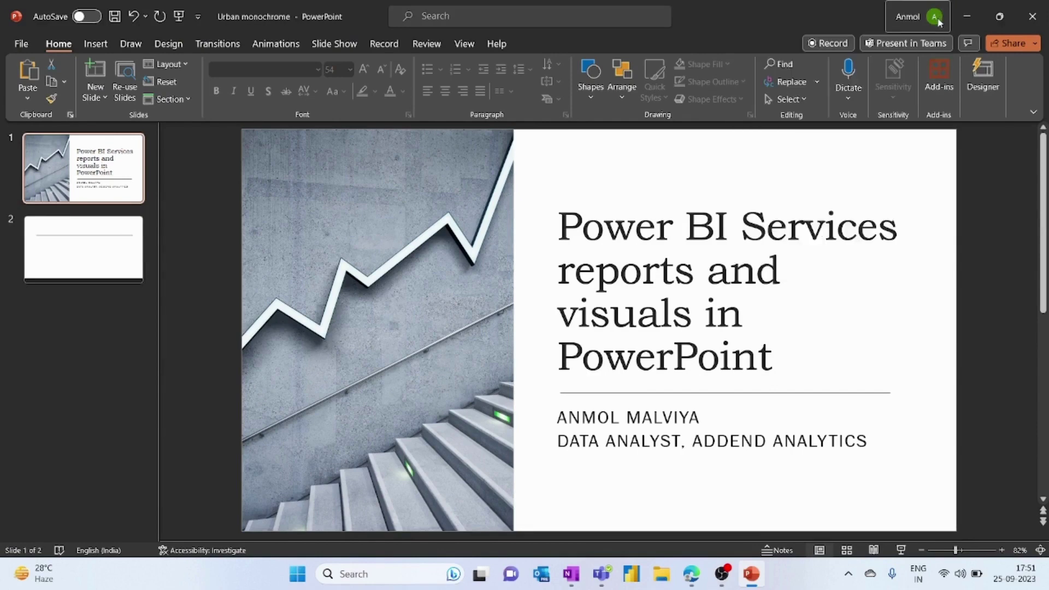
pyautogui.click(934, 17)
pyautogui.click(415, 159)
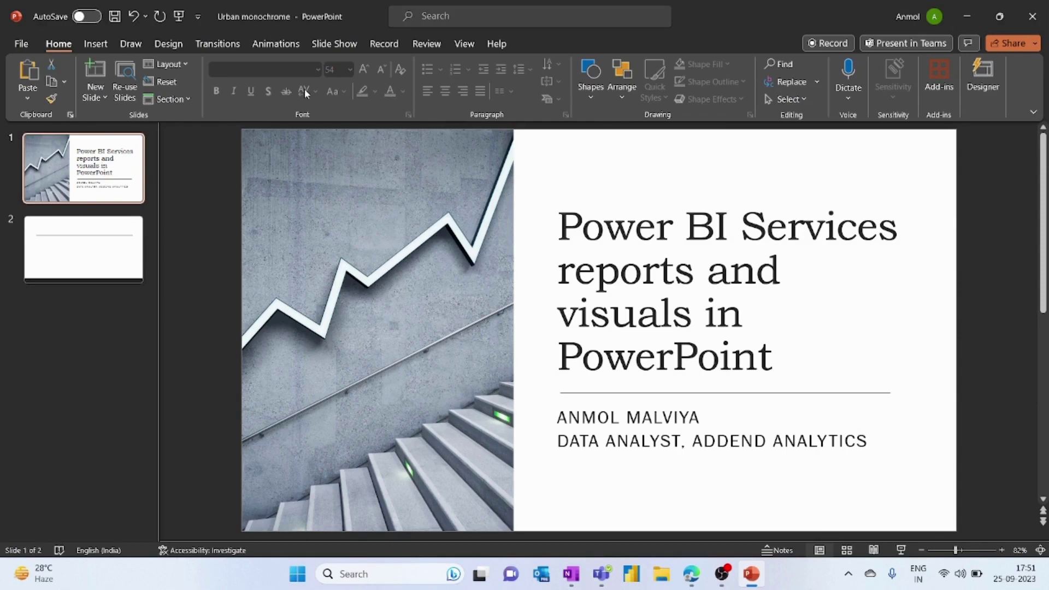
pyautogui.click(105, 50)
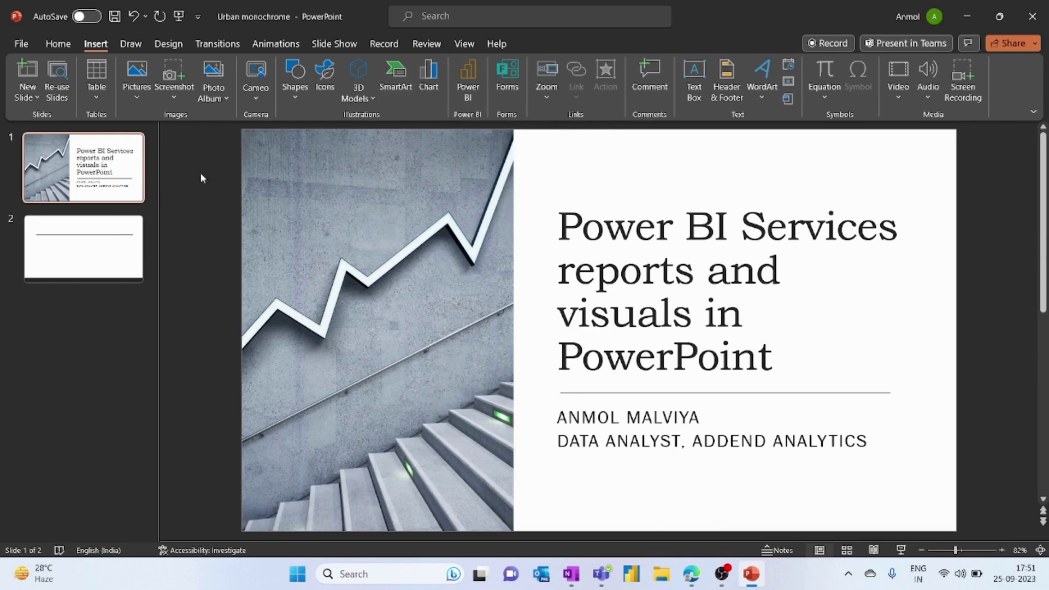
# Step: Insert a Power BI add-in frame on slide 2
pyautogui.click(112, 236)
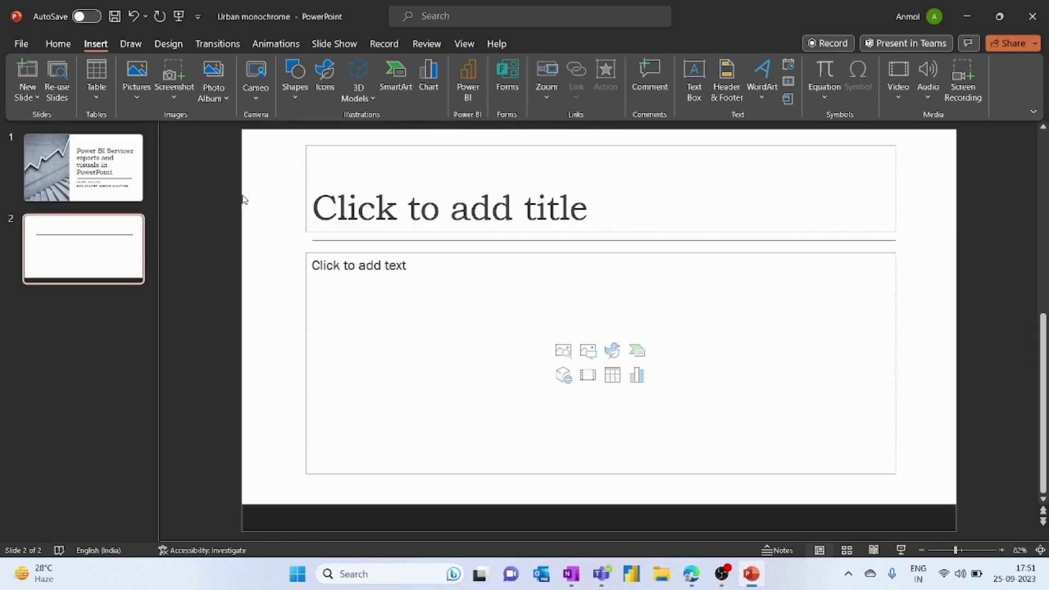
pyautogui.click(464, 86)
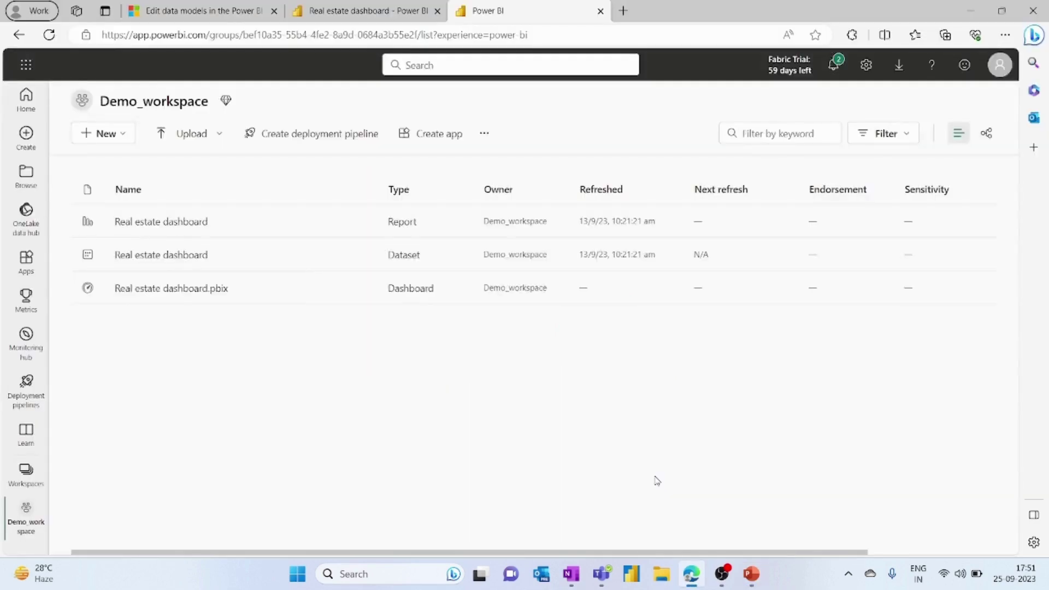
# Step: Copy the Real estate dashboard report's PowerPoint 'Embed live data' page link
pyautogui.click(160, 229)
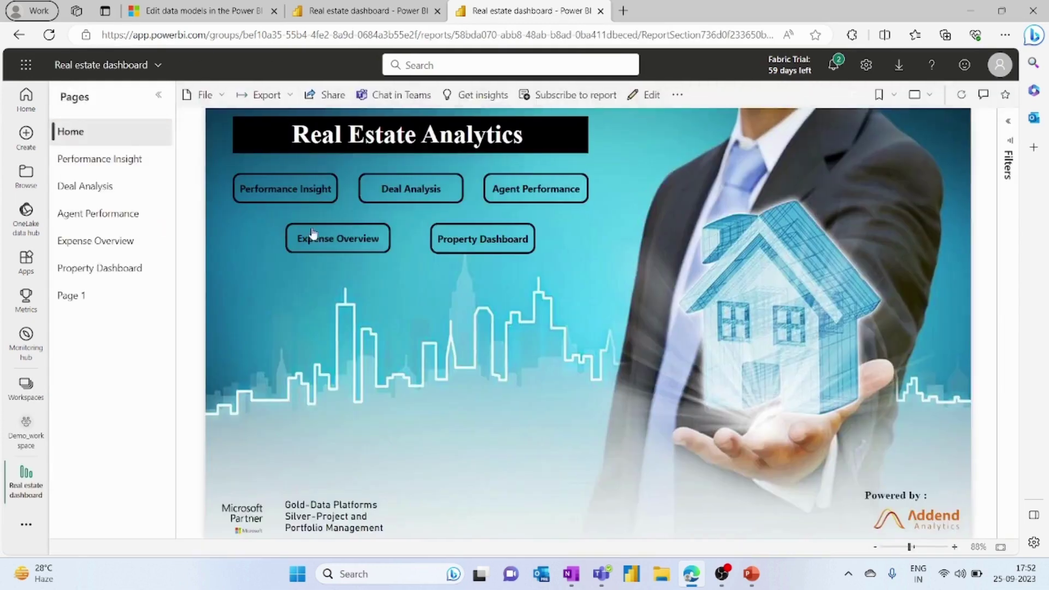
pyautogui.click(274, 105)
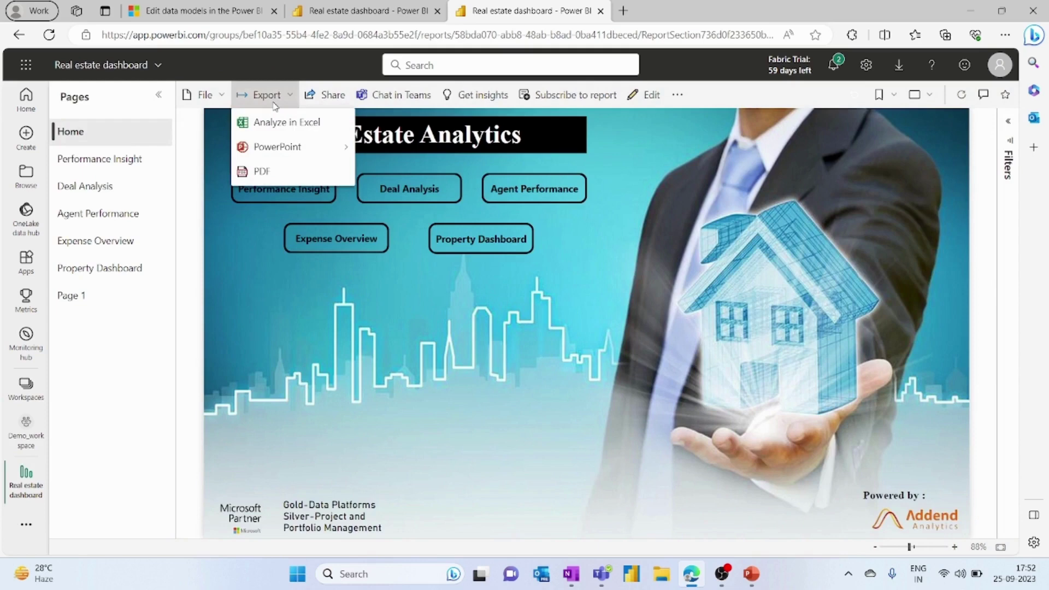
pyautogui.moveTo(276, 149)
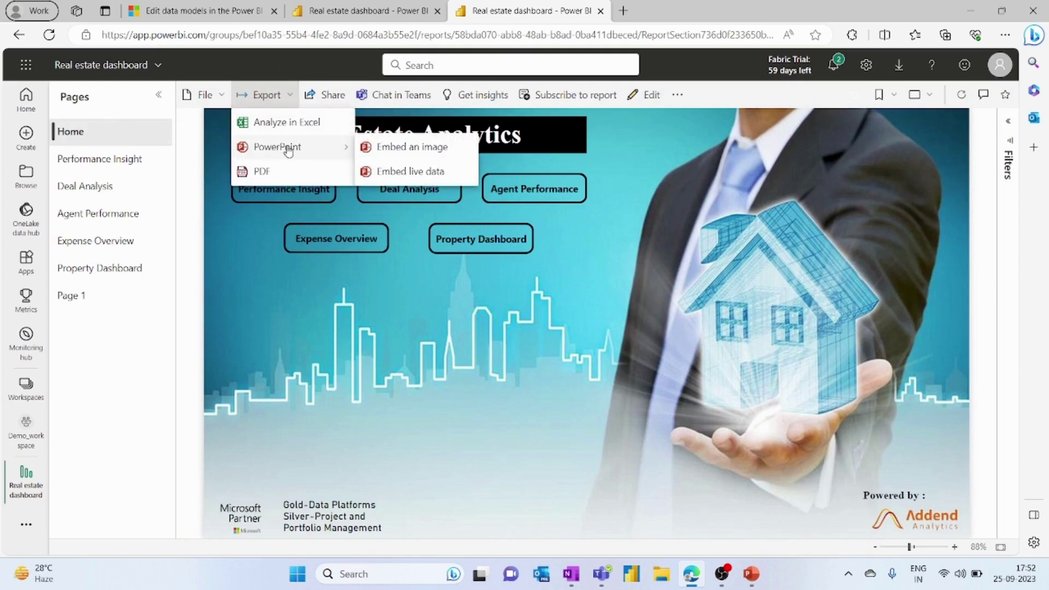
pyautogui.click(389, 172)
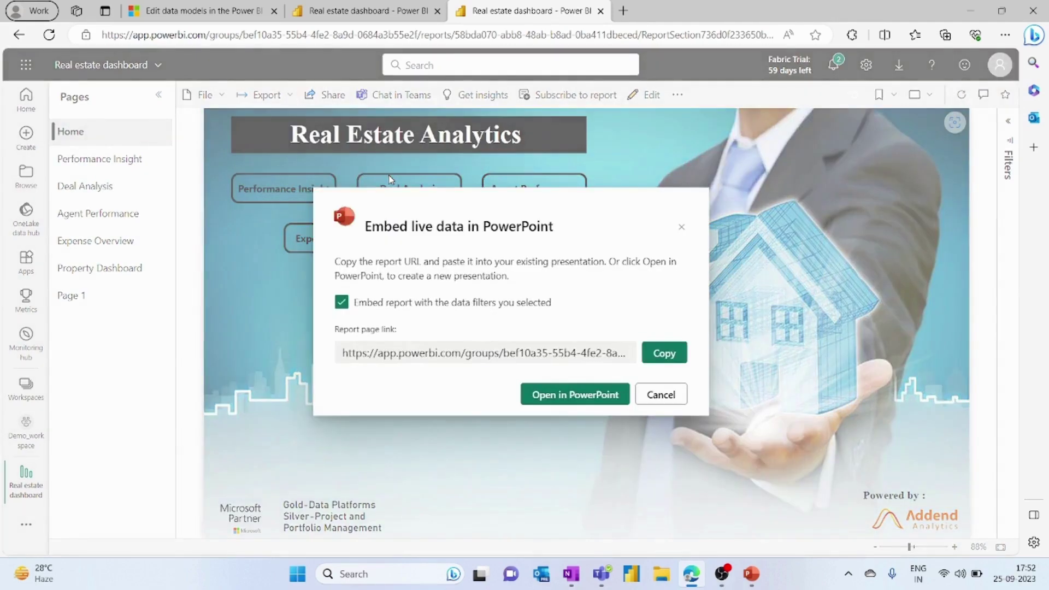
pyautogui.click(649, 358)
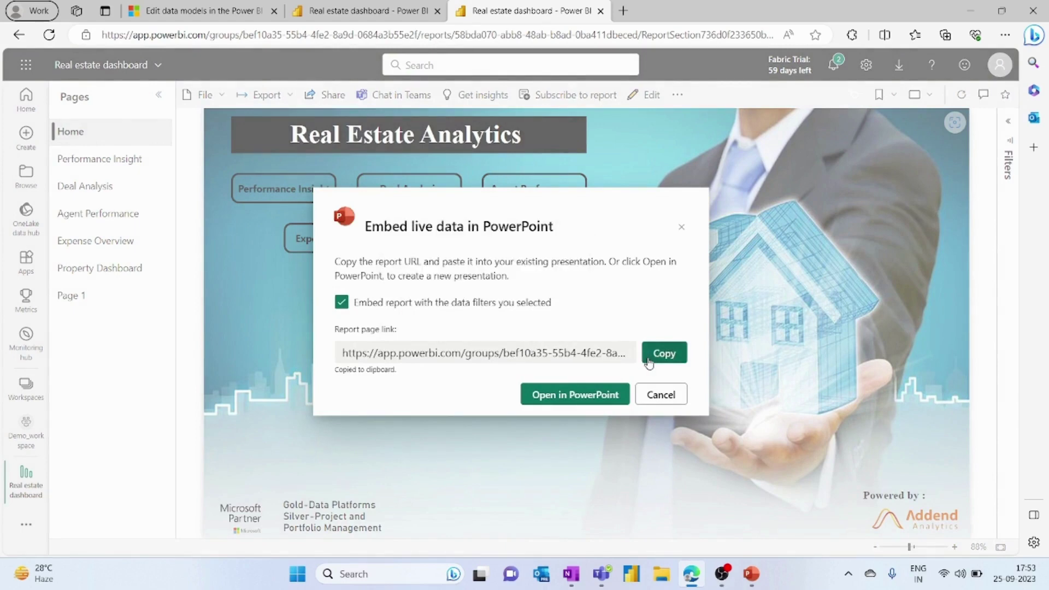
# Step: Paste the report link into slide 2's Power BI add-in and load the live report
pyautogui.click(751, 573)
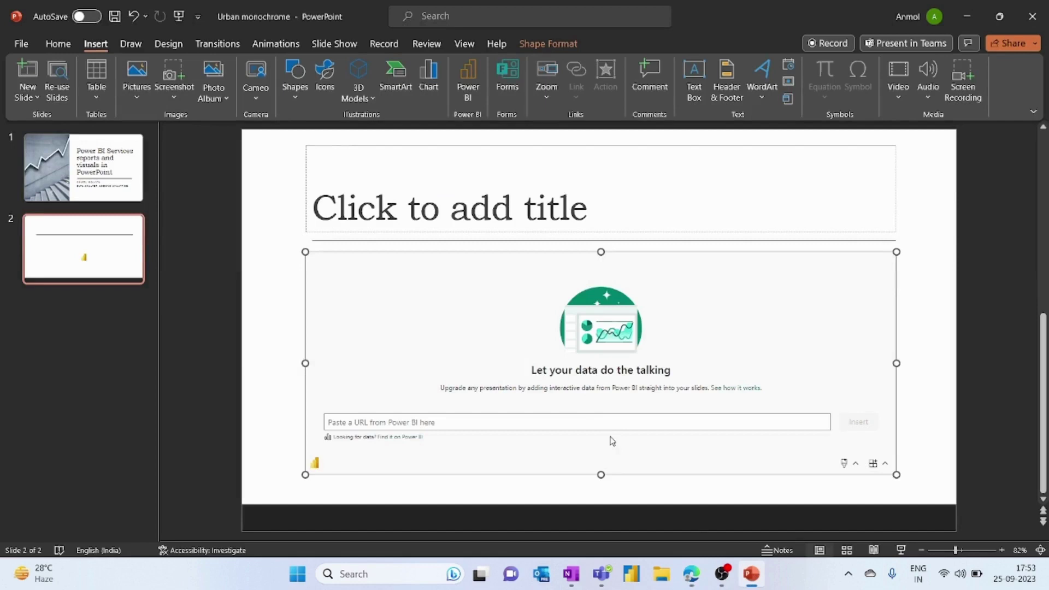
pyautogui.click(583, 416)
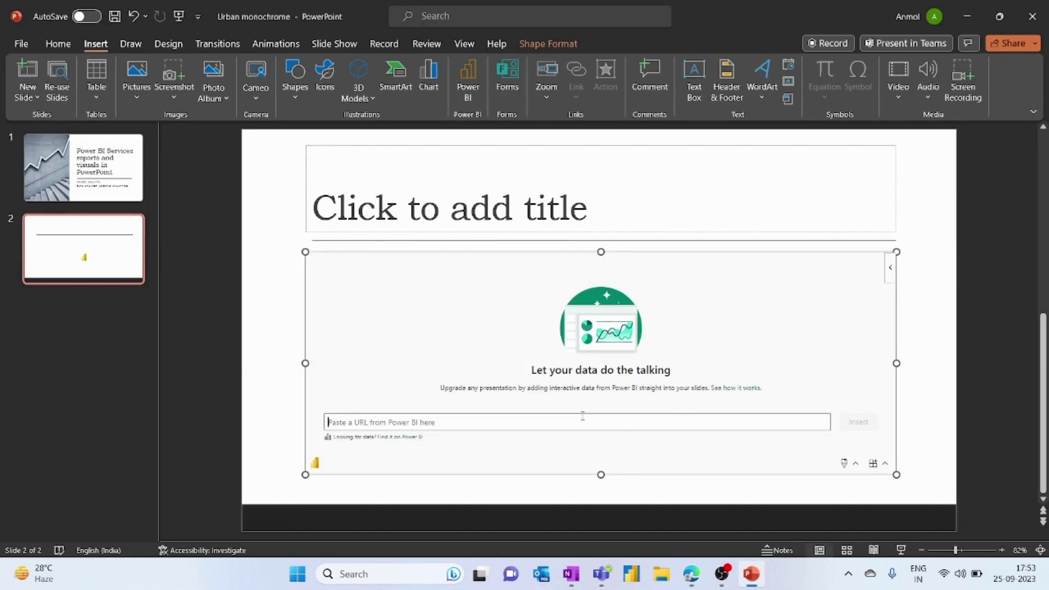
pyautogui.hotkey('ctrl', 'v')
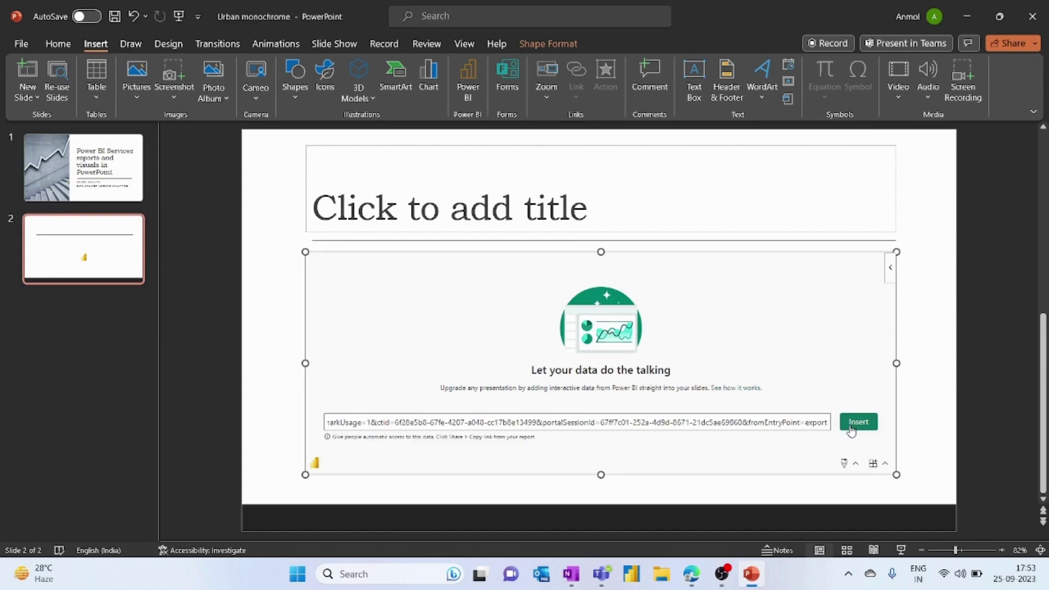
pyautogui.click(850, 429)
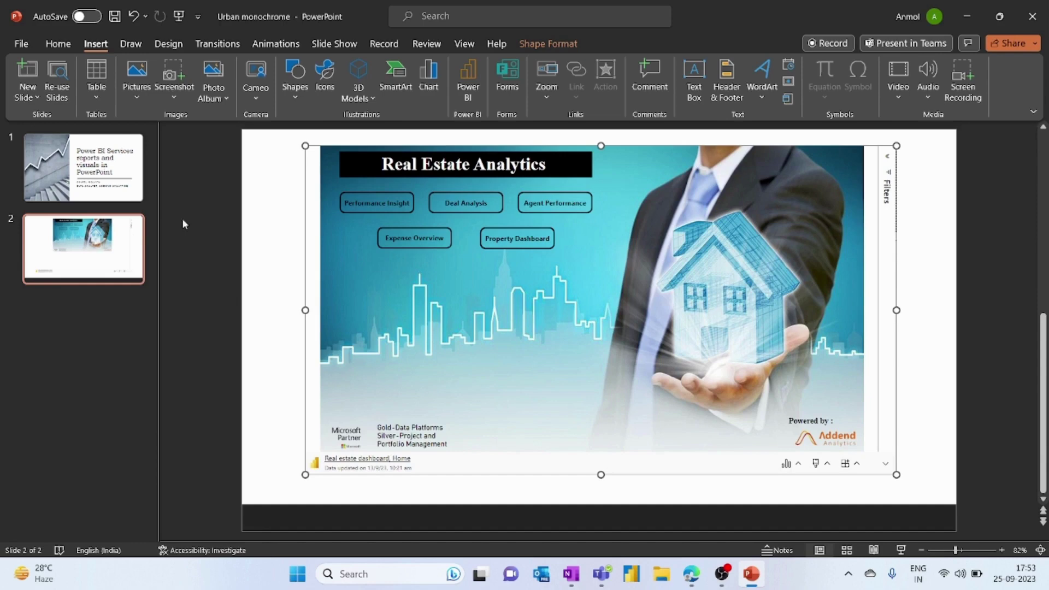
# Step: Add a new title-and-content slide 3 and insert a Power BI add-in on it
pyautogui.click(59, 44)
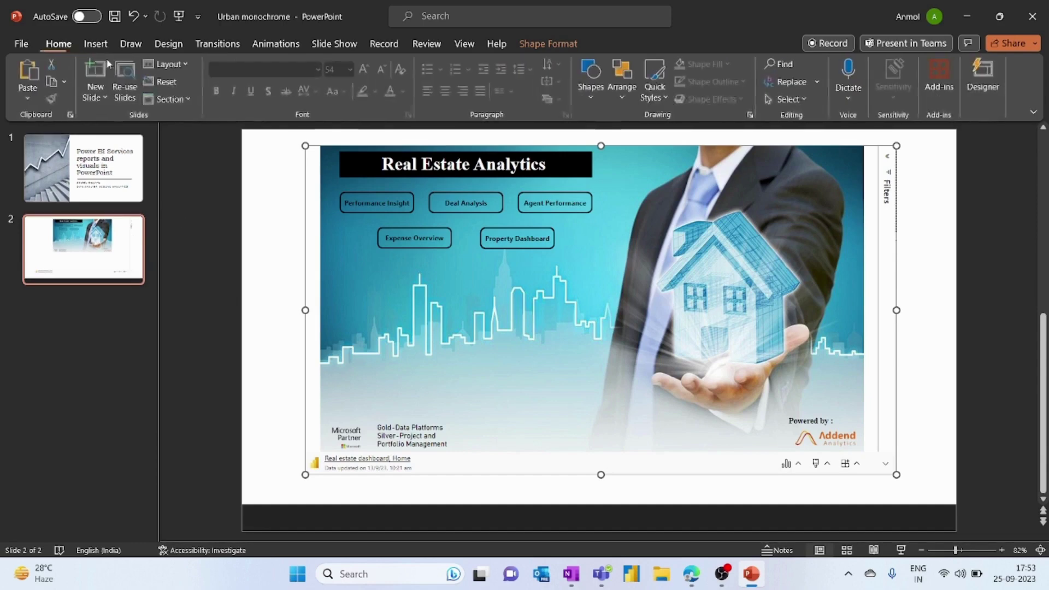
pyautogui.click(107, 73)
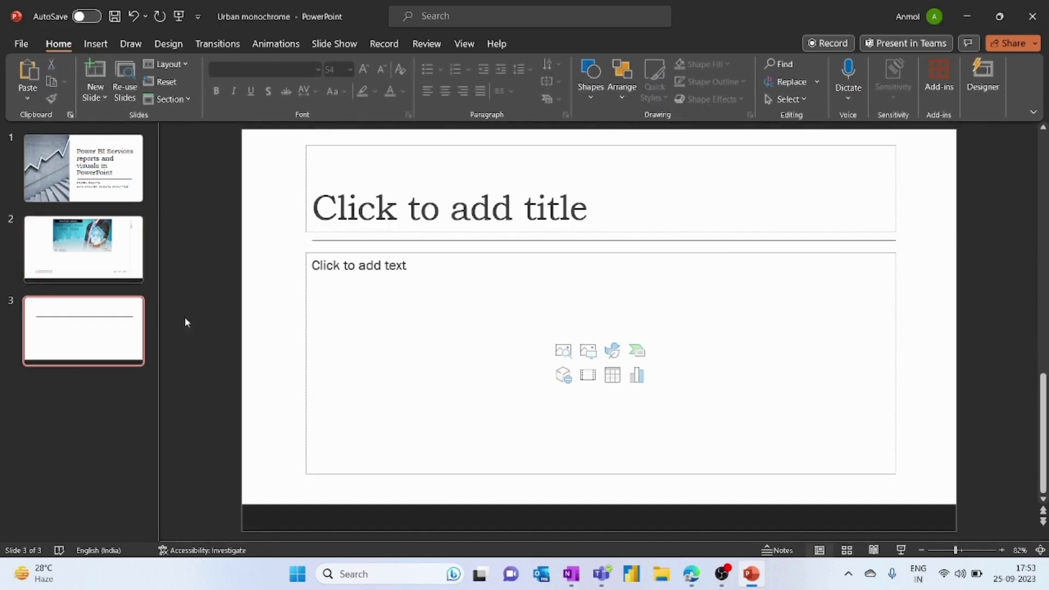
pyautogui.click(96, 44)
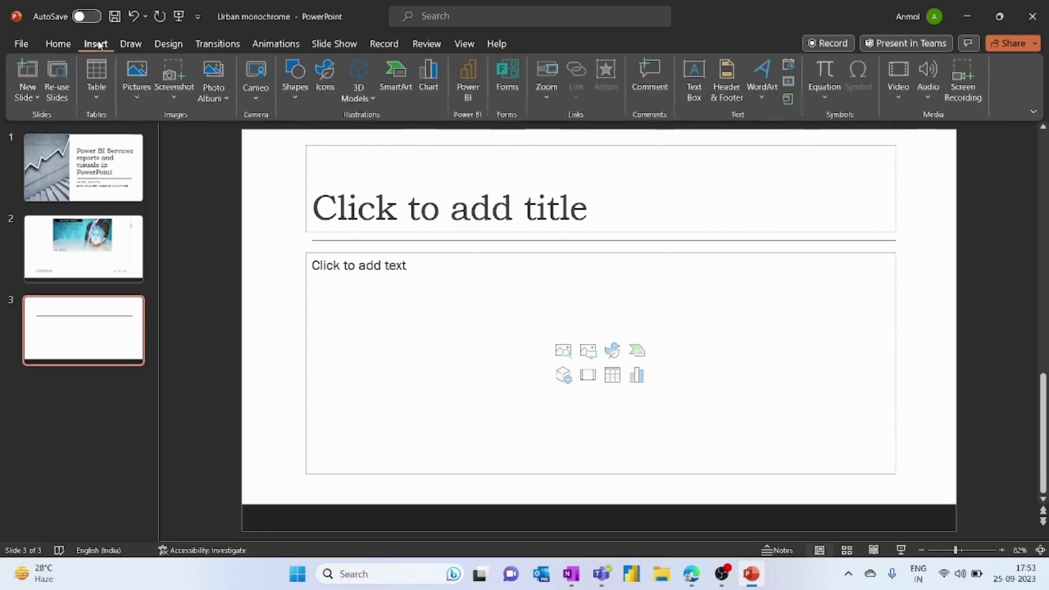
pyautogui.click(568, 363)
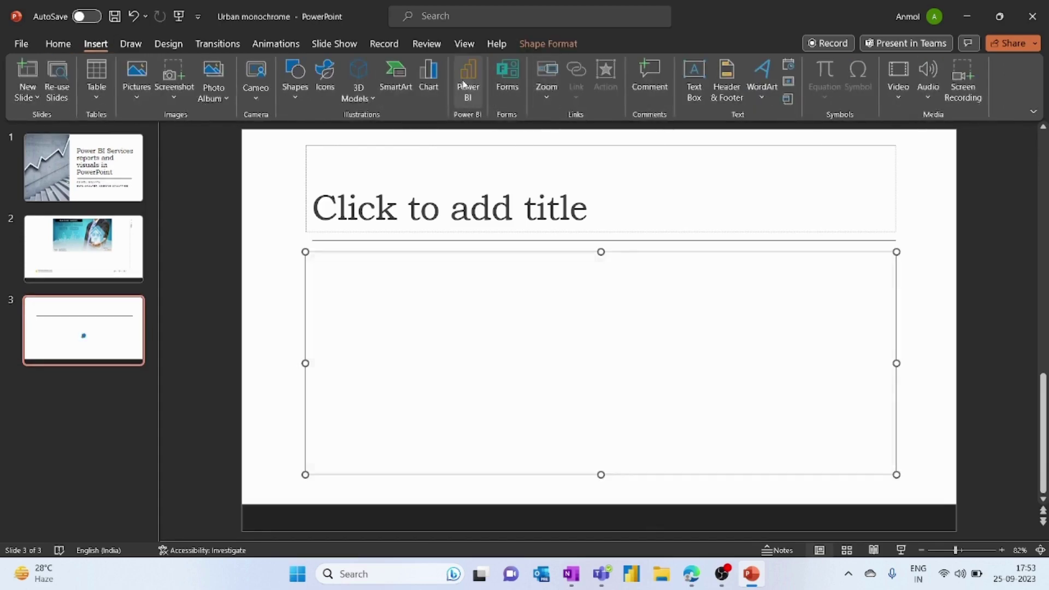
# Step: Dismiss the embed dialog and copy the Deal Count Leaderboard visual's link from Performance Insight
pyautogui.click(690, 573)
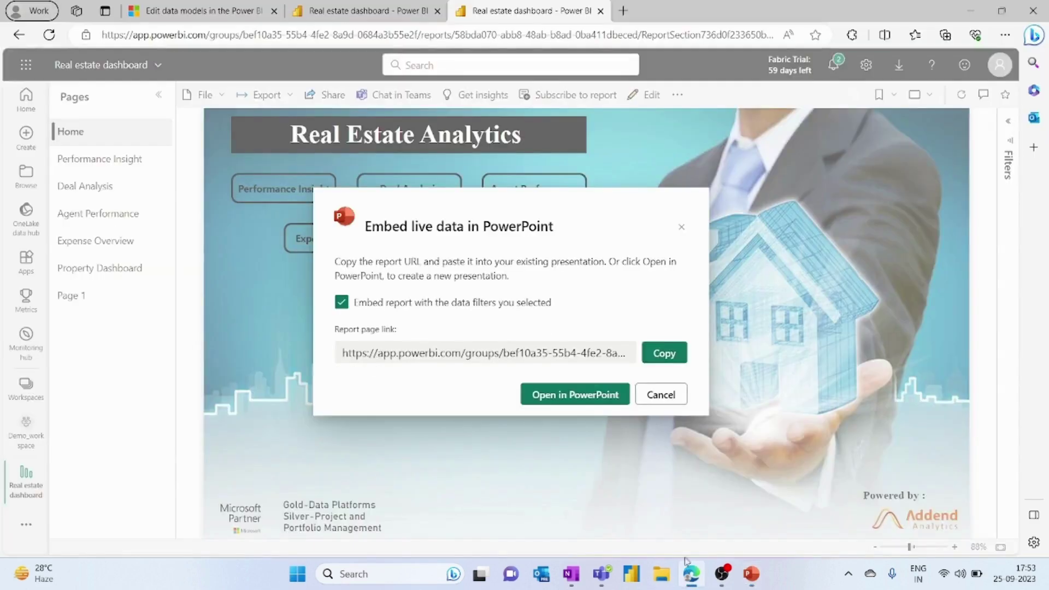
pyautogui.click(681, 227)
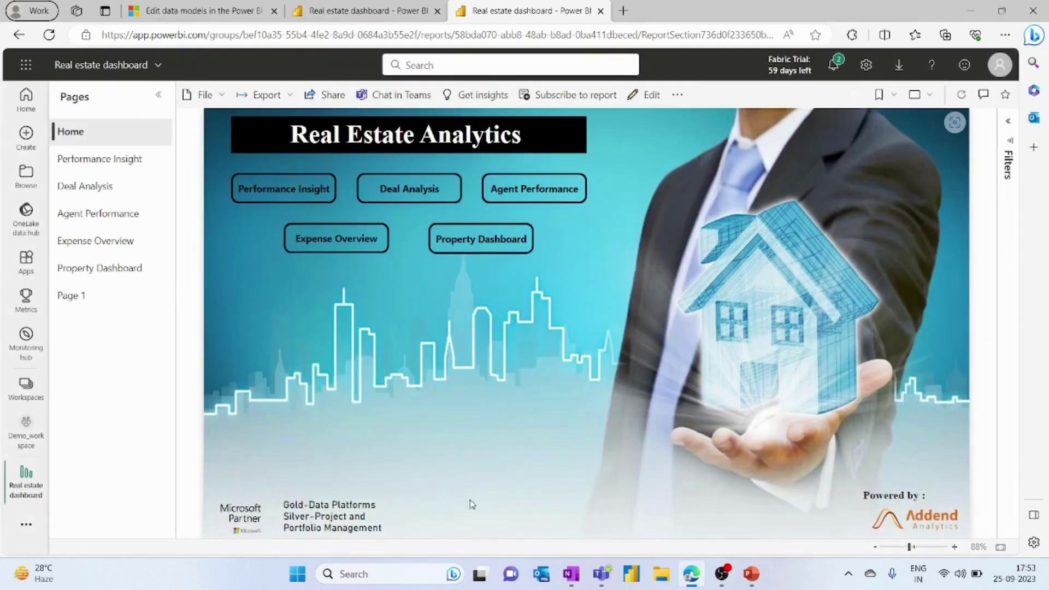
pyautogui.click(309, 201)
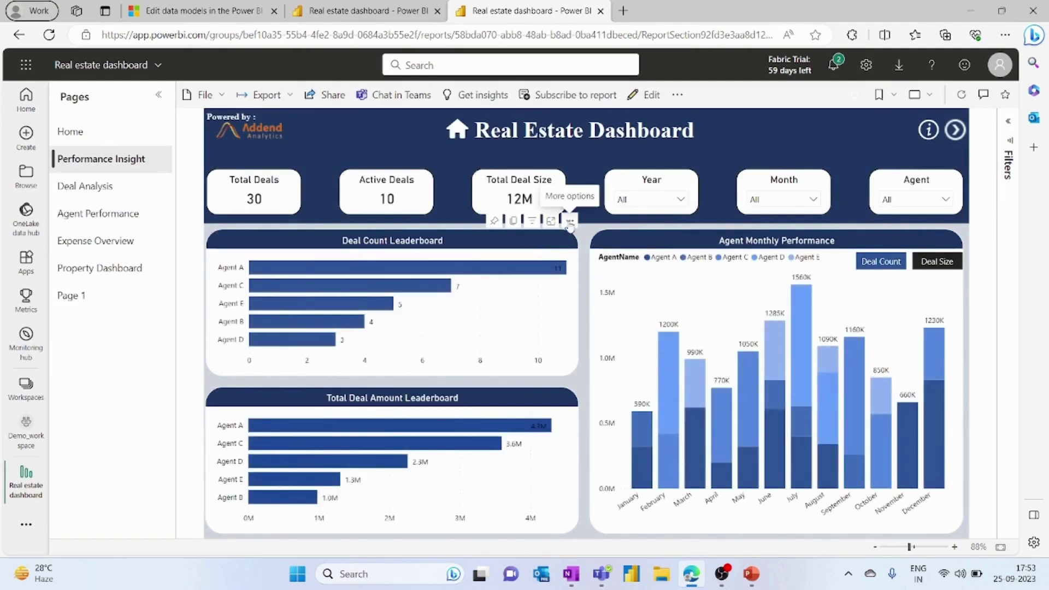
pyautogui.click(569, 221)
pyautogui.moveTo(608, 243)
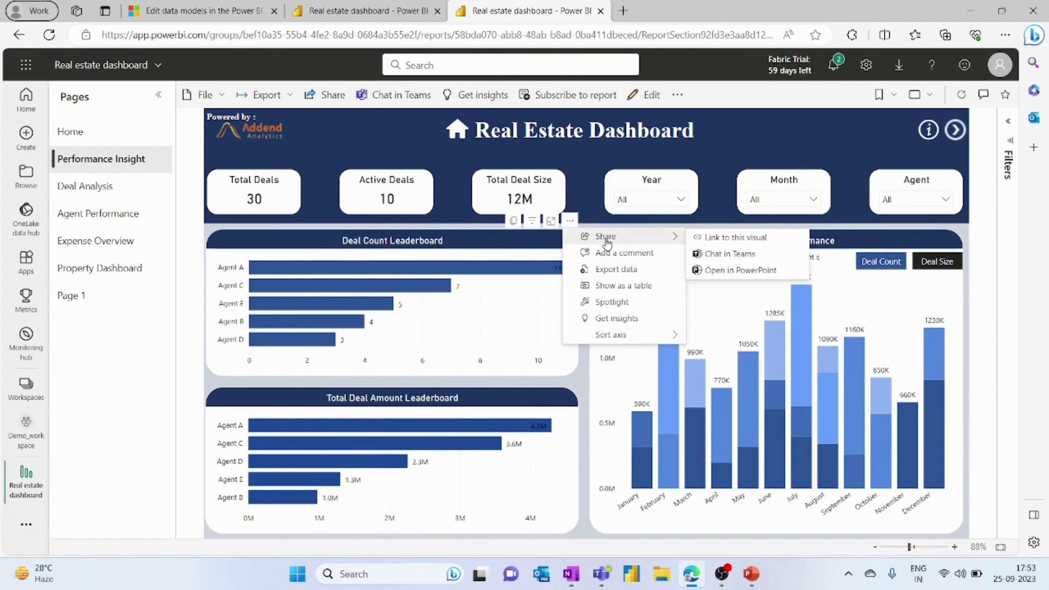
pyautogui.click(710, 238)
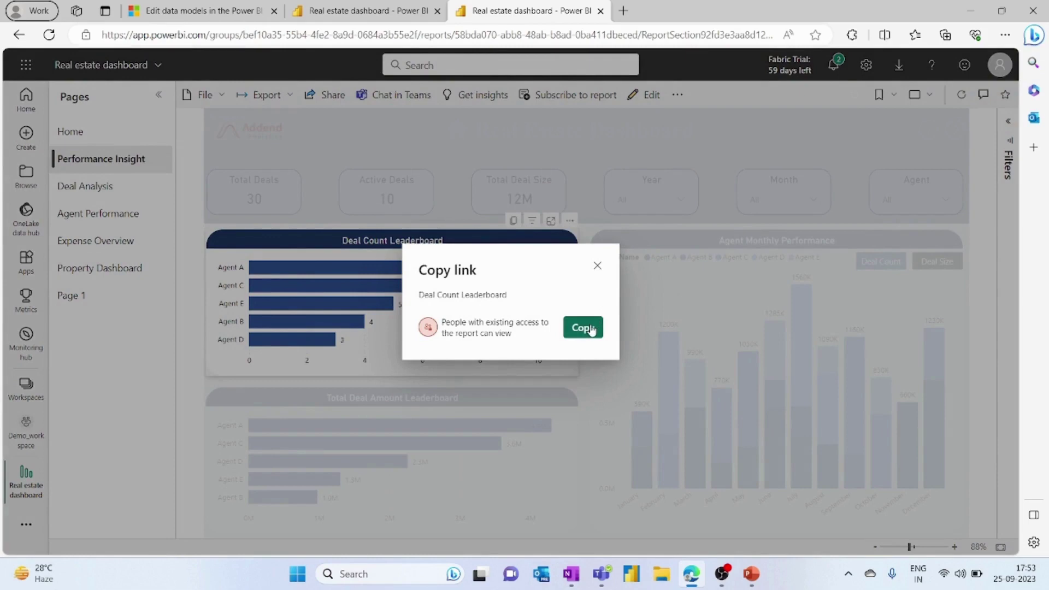
pyautogui.click(591, 327)
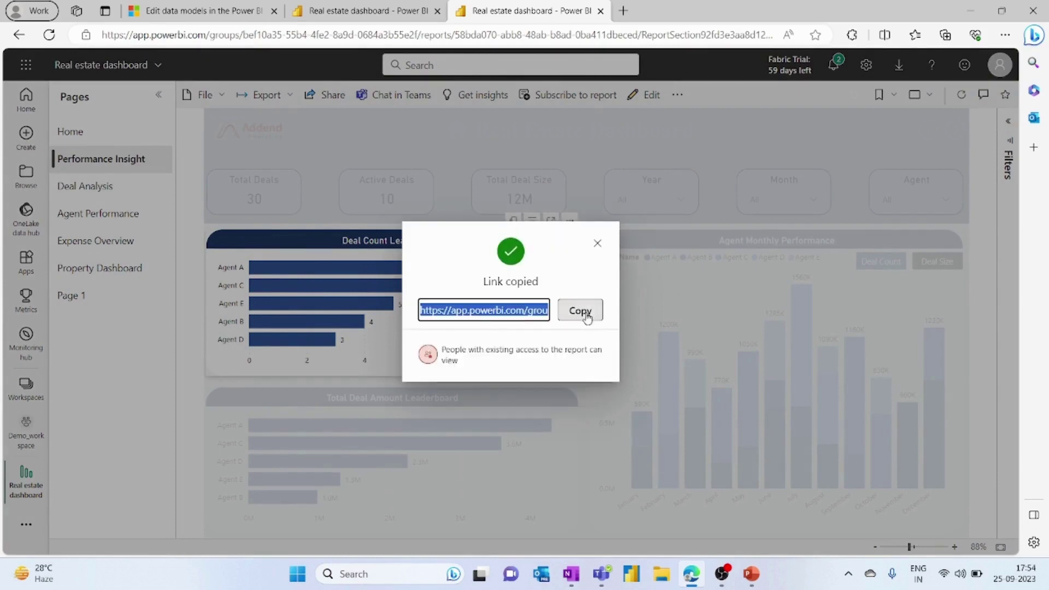
pyautogui.click(582, 312)
# Step: Embed the Deal Count Leaderboard link in slide 3's add-in and stretch it over the title
pyautogui.click(750, 573)
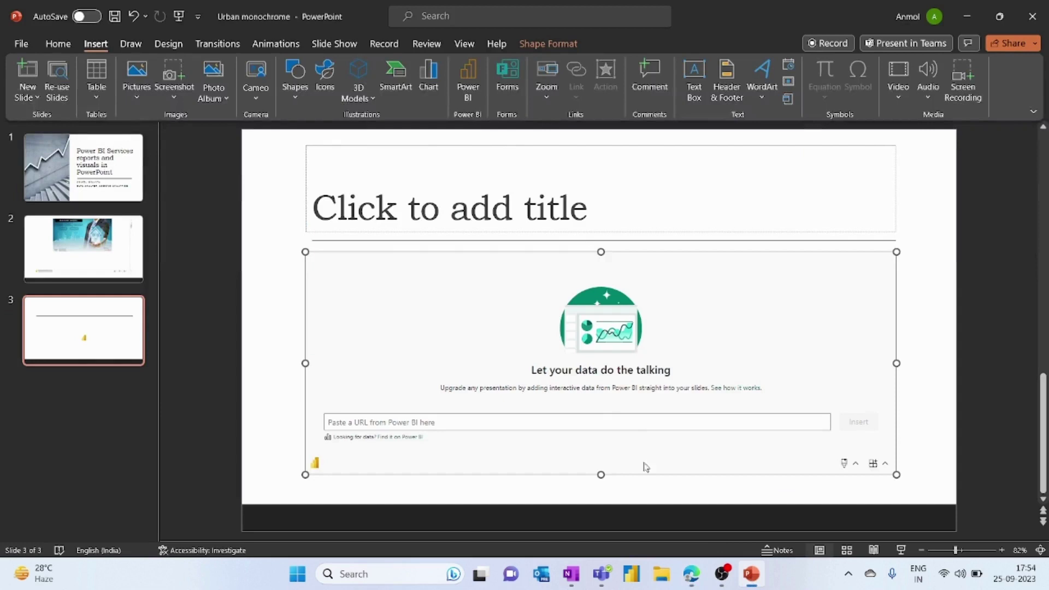
pyautogui.click(607, 413)
pyautogui.hotkey('ctrl', 'v')
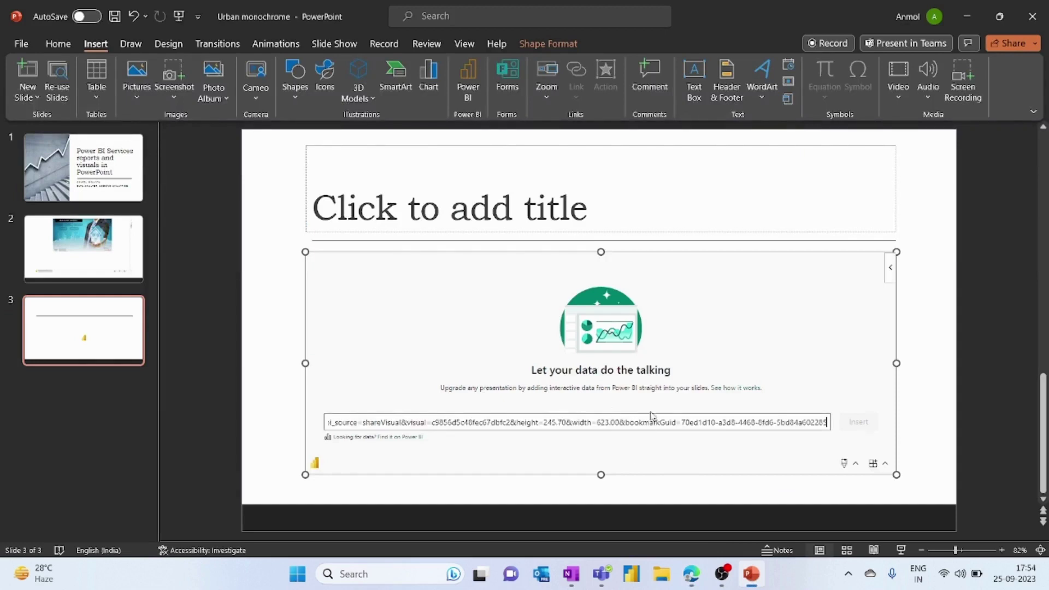
pyautogui.click(857, 425)
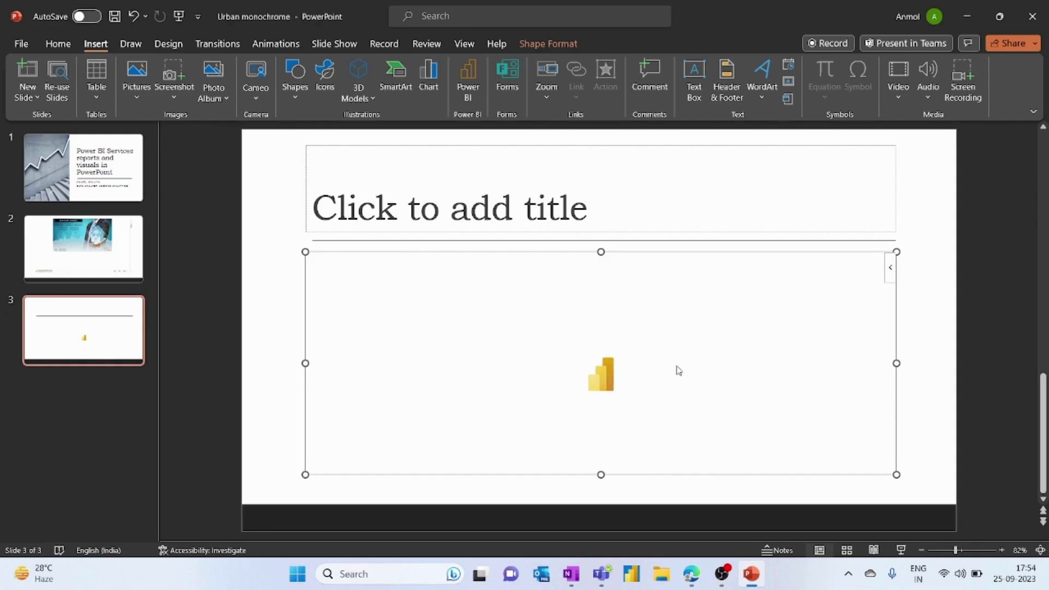
pyautogui.moveTo(600, 252); pyautogui.dragTo(600, 146)
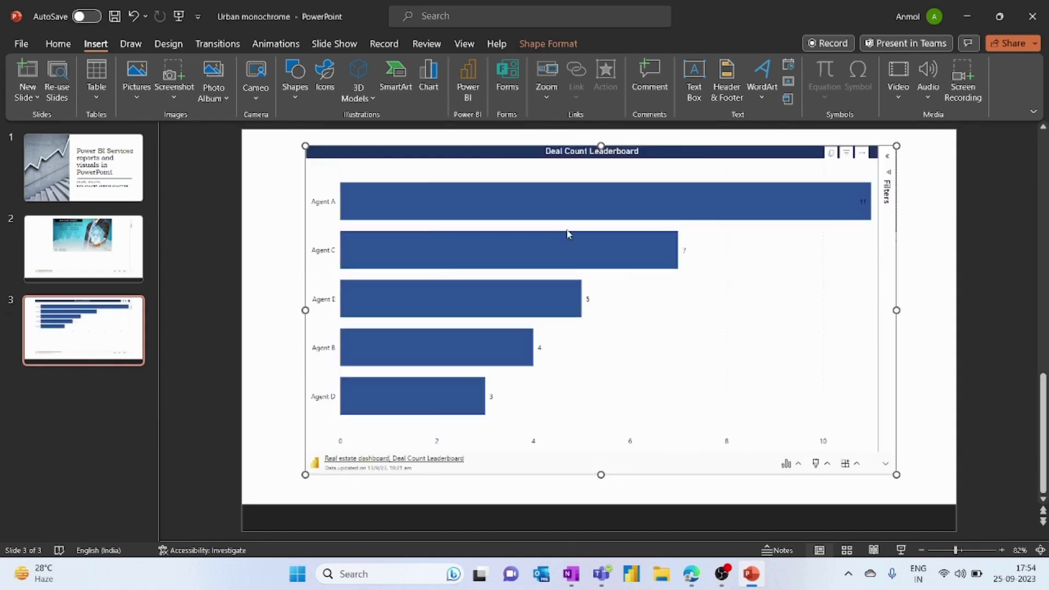
# Step: On slide 2, switch the embedded report to its Real Estate Dashboard page
pyautogui.click(133, 243)
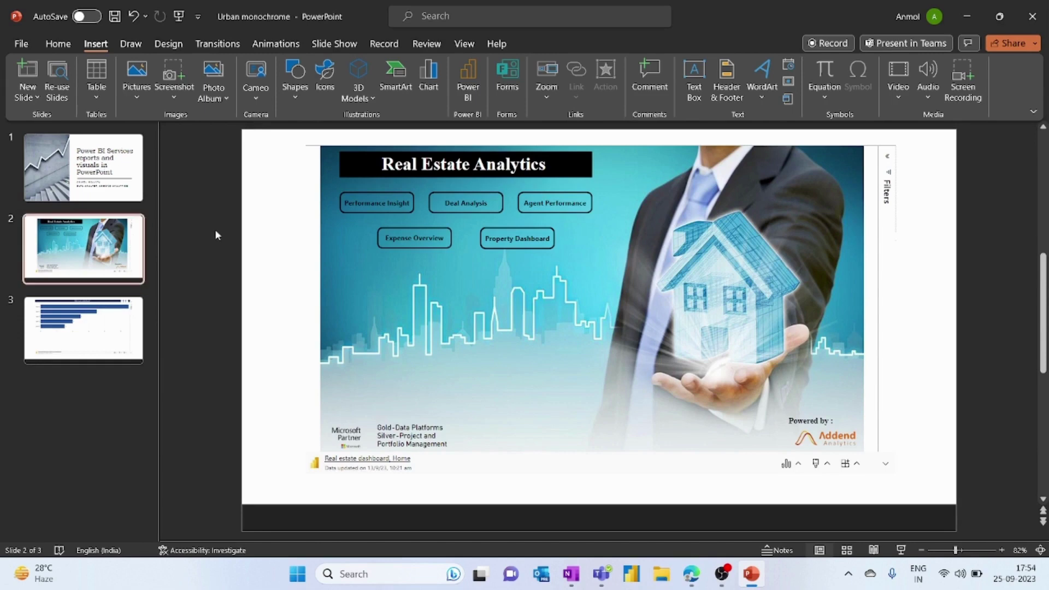
pyautogui.click(377, 205)
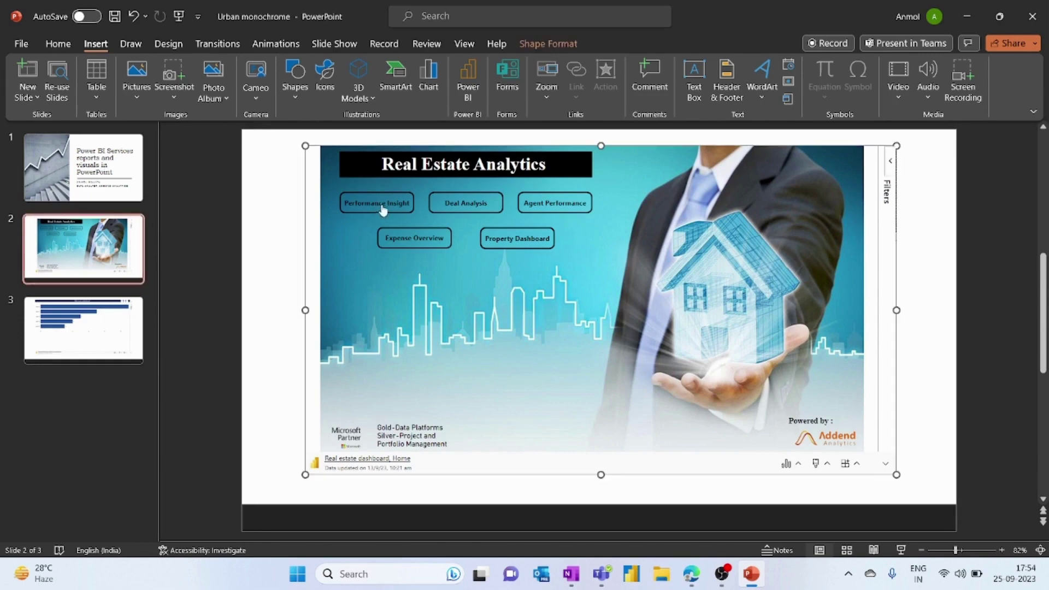
pyautogui.click(391, 208)
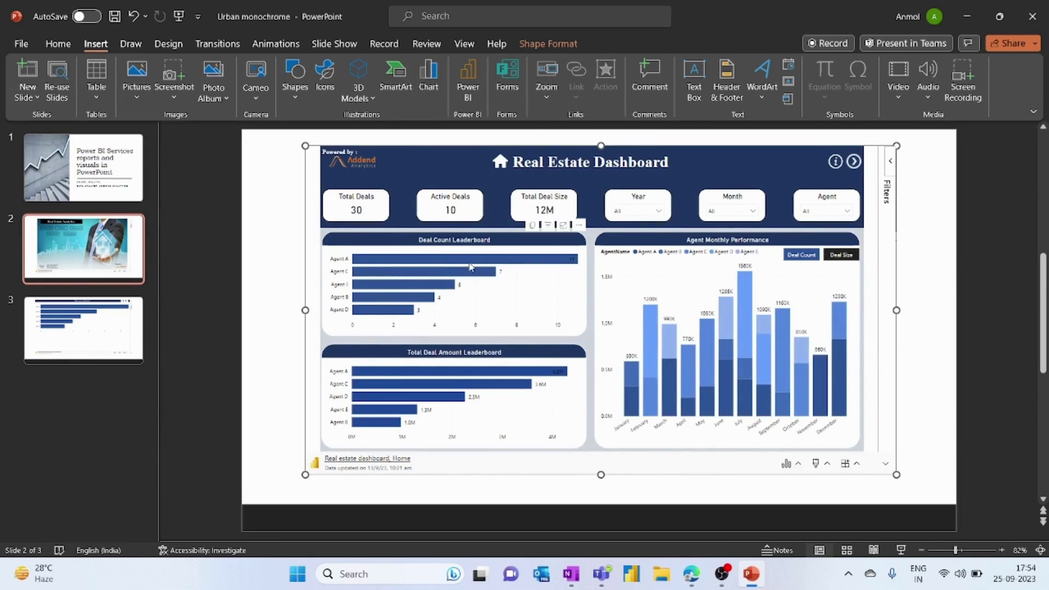
# Step: Try the Year and Month slicers, then cross-filter to Agent A and clear it
pyautogui.click(659, 212)
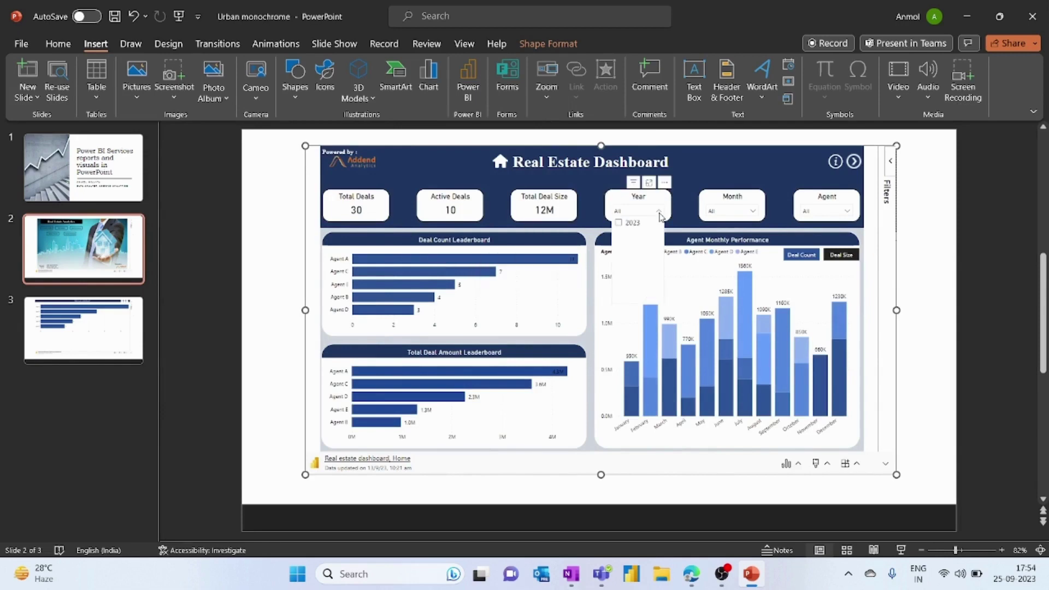
pyautogui.click(716, 212)
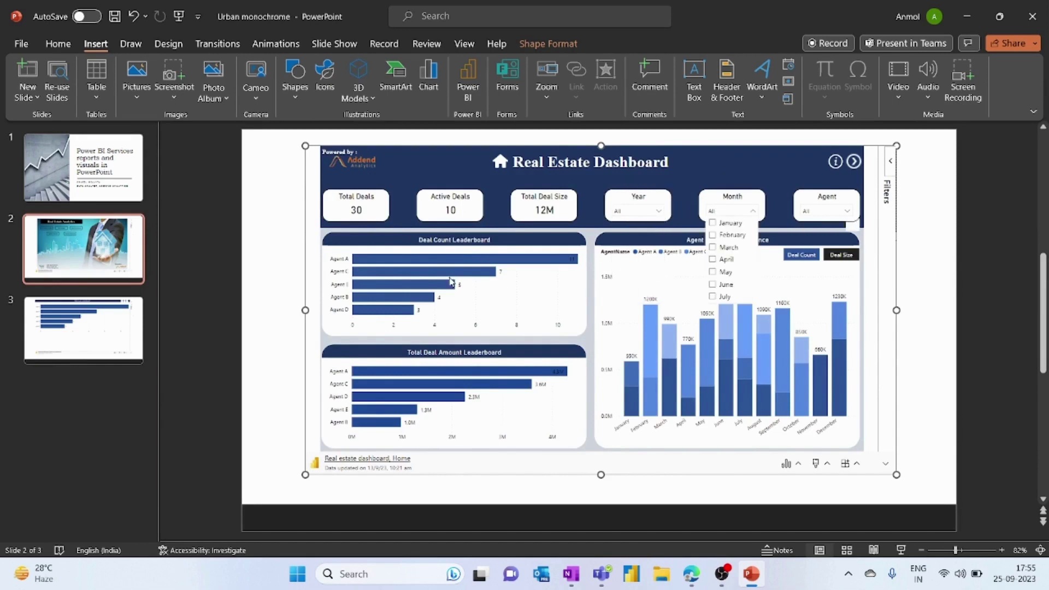
pyautogui.click(443, 260)
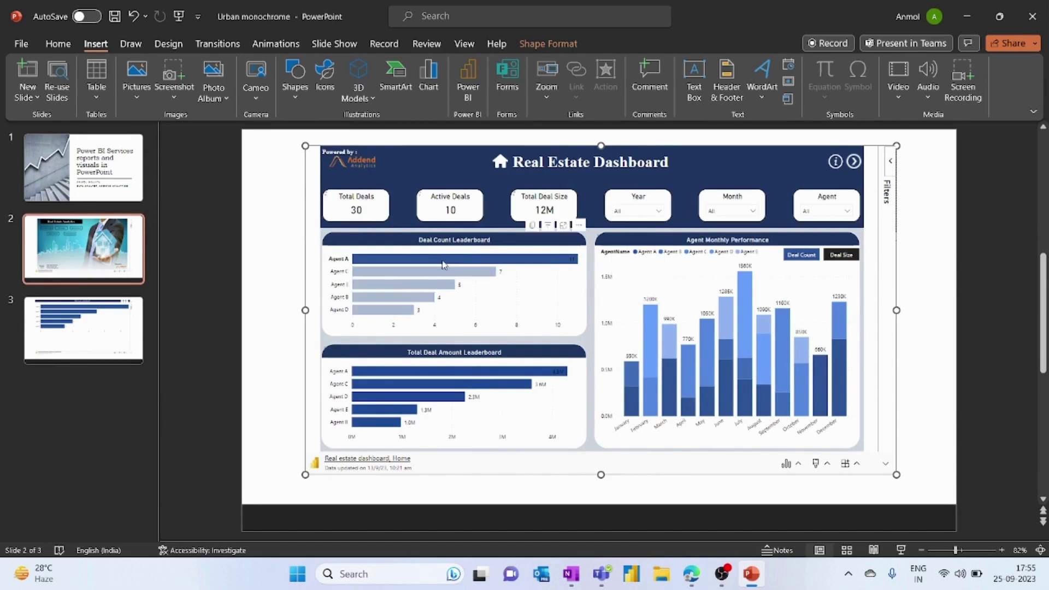
pyautogui.click(440, 261)
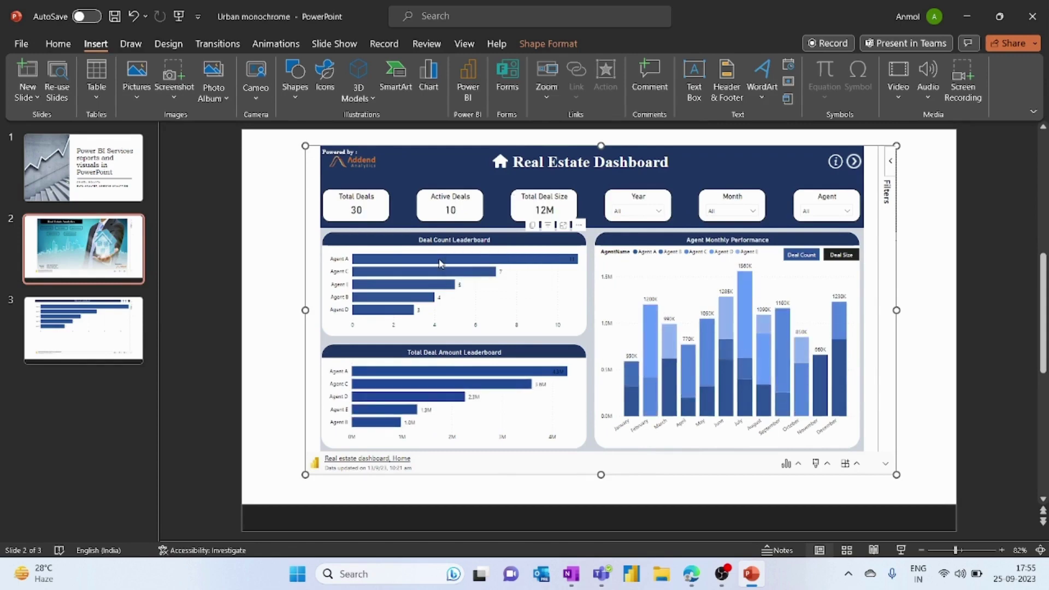
pyautogui.moveTo(441, 262)
pyautogui.moveTo(385, 263)
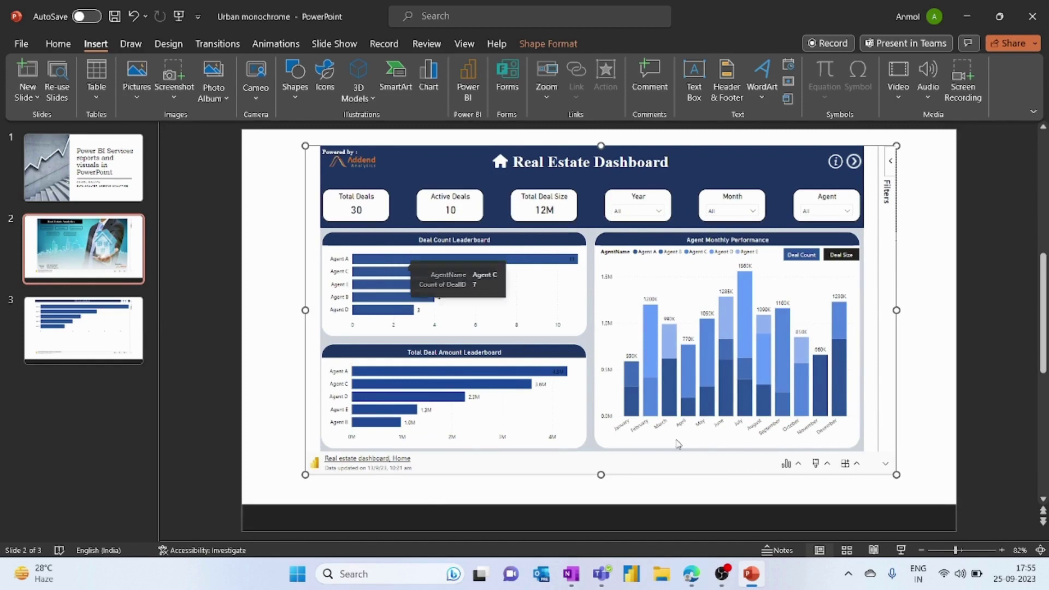
pyautogui.click(793, 467)
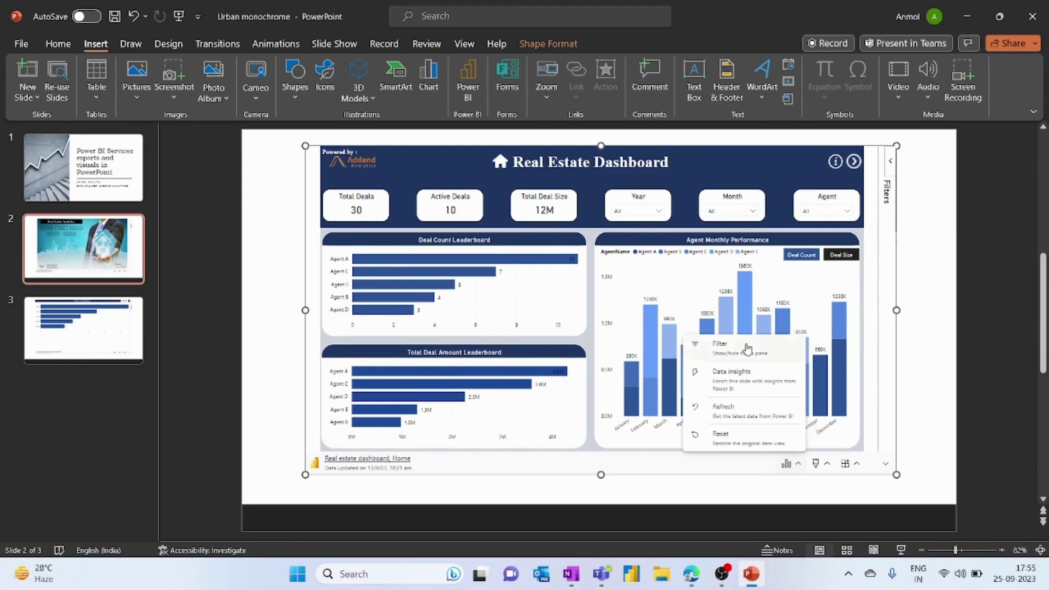
pyautogui.click(744, 386)
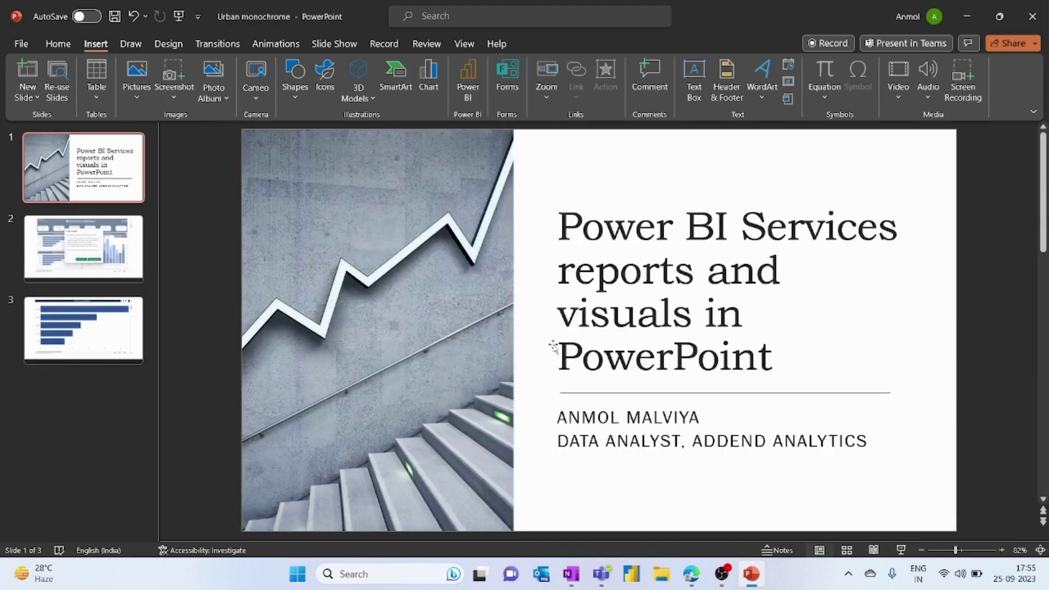
pyautogui.press('pagedown')
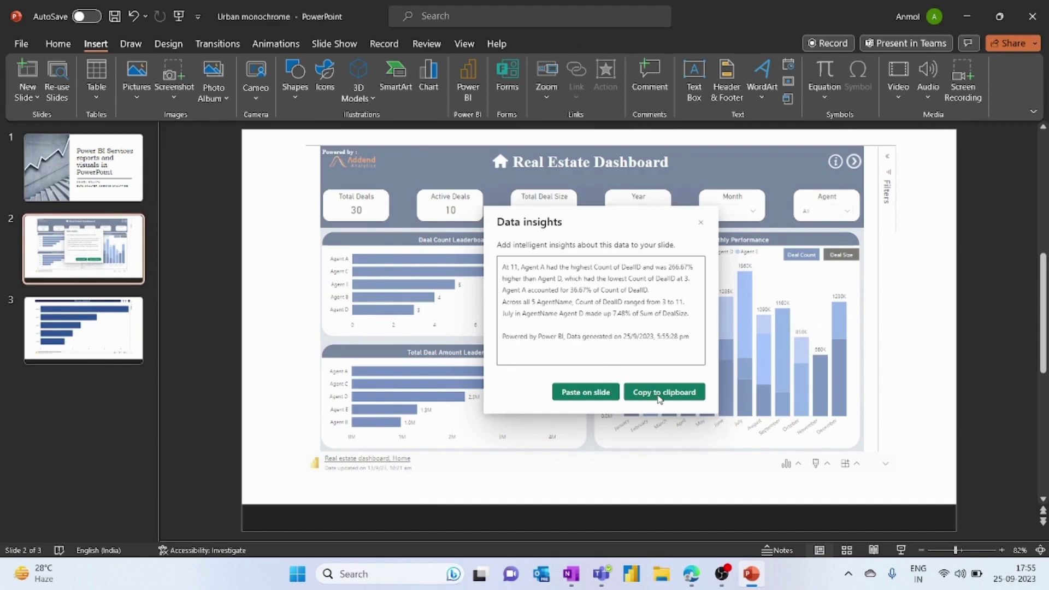
pyautogui.click(585, 392)
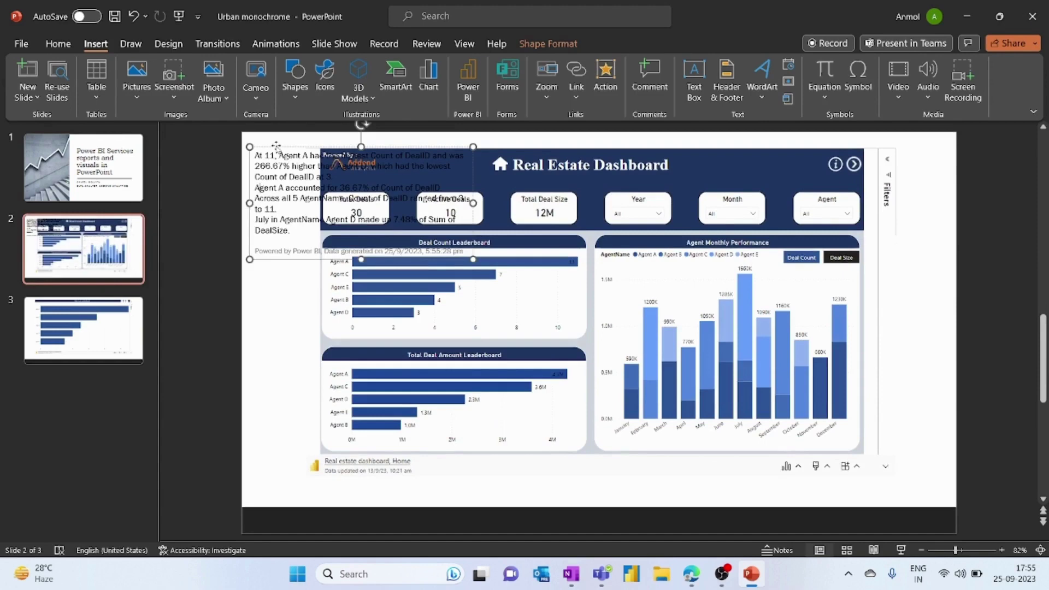
pyautogui.moveTo(285, 146); pyautogui.dragTo(519, 295)
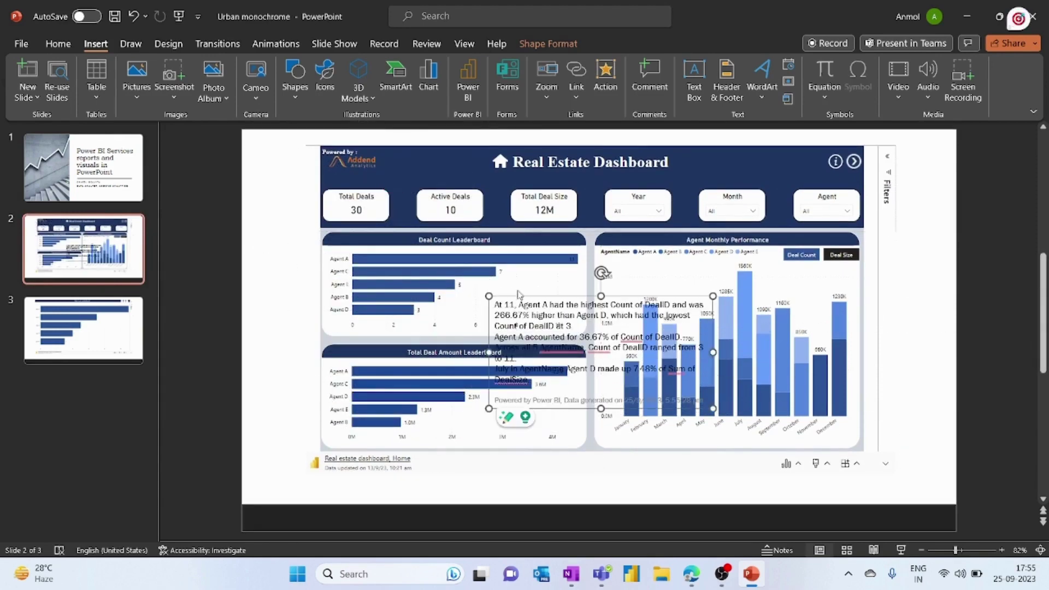
pyautogui.press('Delete')
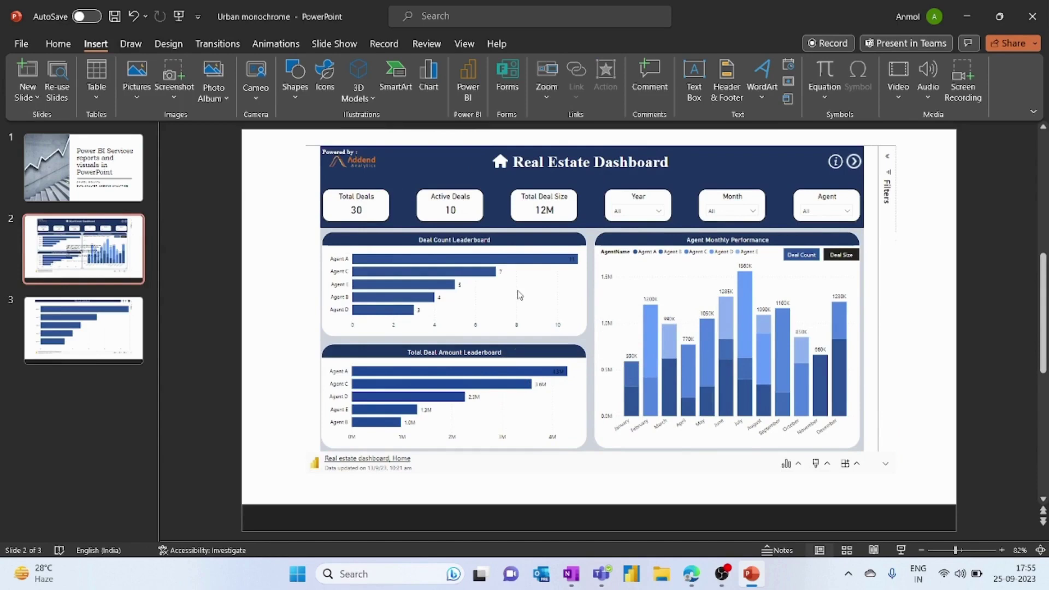
pyautogui.click(786, 463)
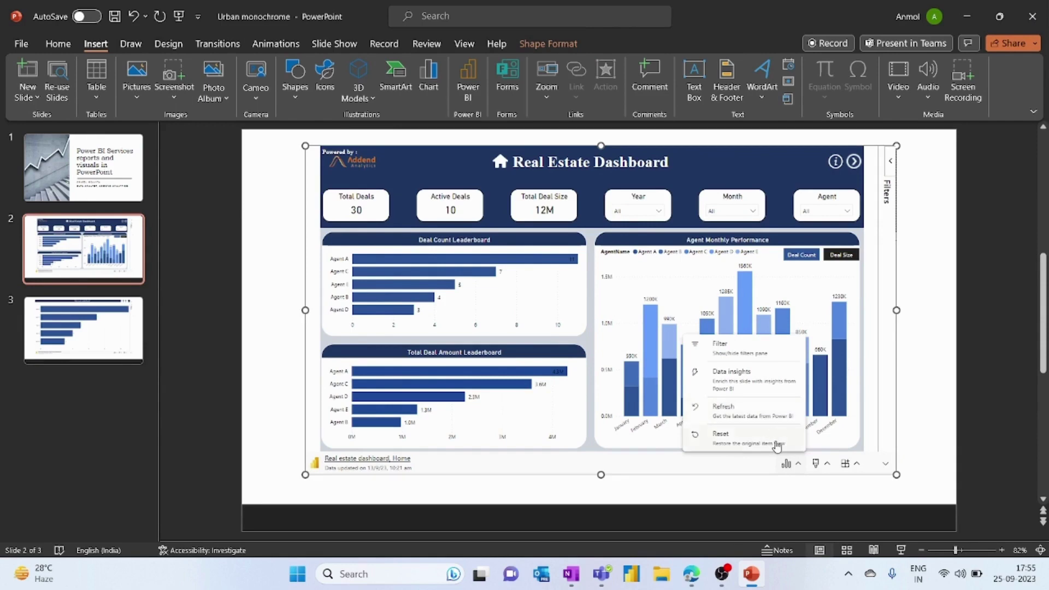
# Step: Reset all changes to slide 2's live report, turn on its outline, and open the add-in's help options
pyautogui.click(776, 445)
pyautogui.click(618, 336)
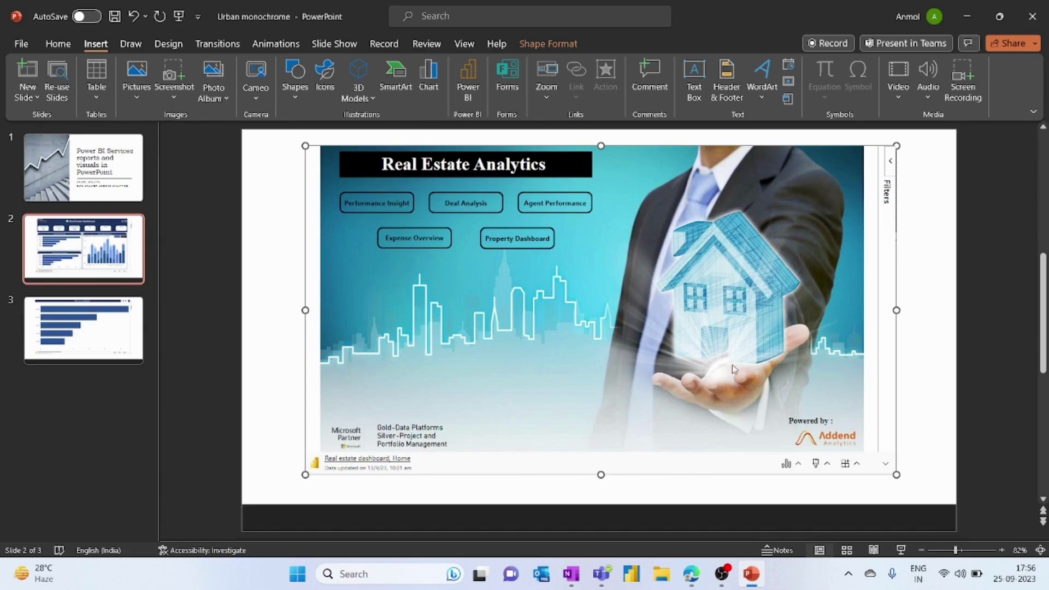
pyautogui.click(827, 464)
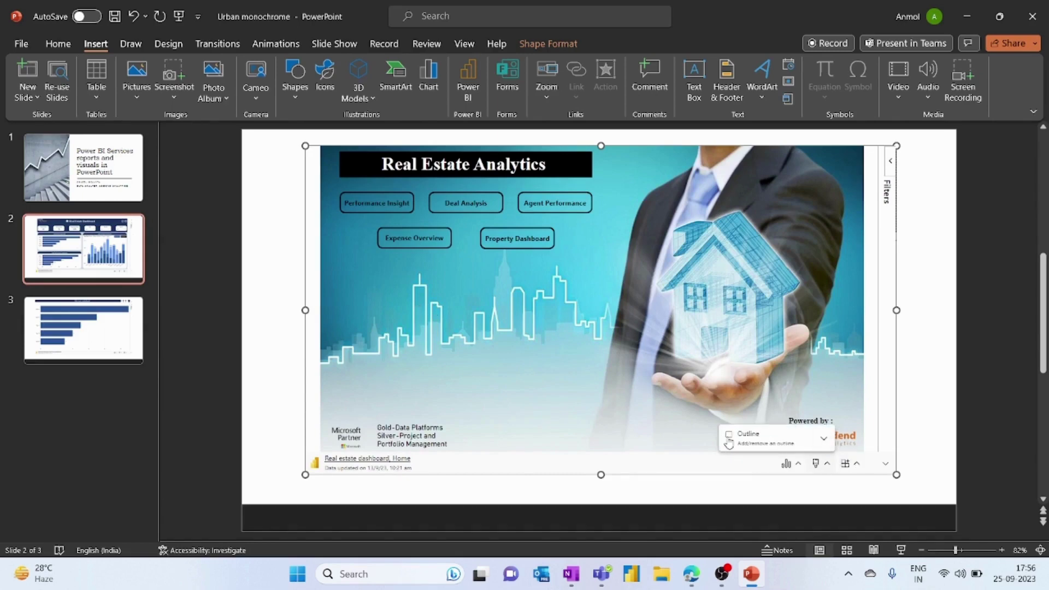
pyautogui.click(728, 443)
pyautogui.click(815, 462)
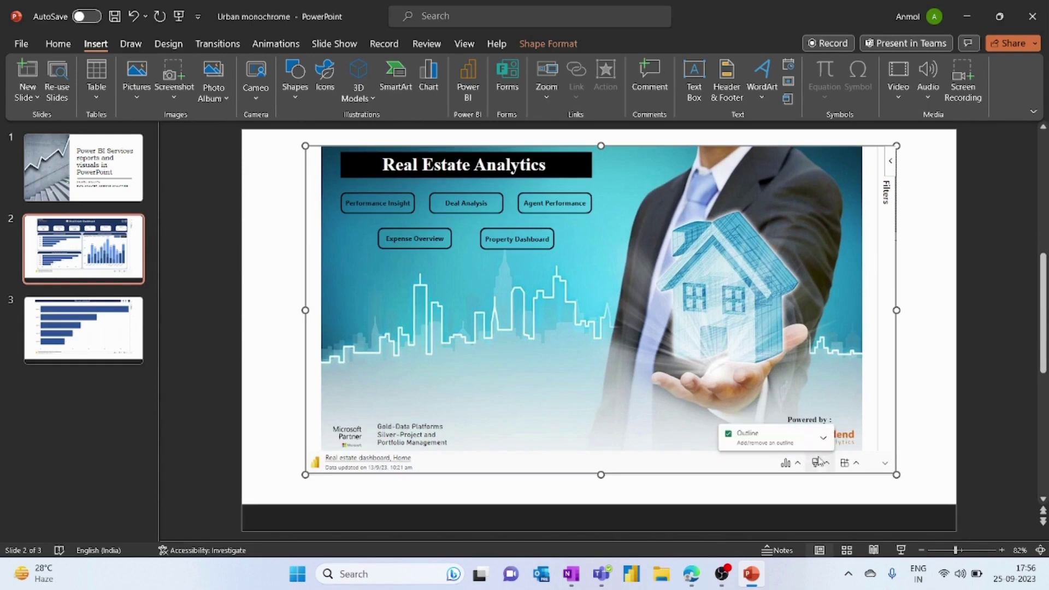
pyautogui.click(856, 465)
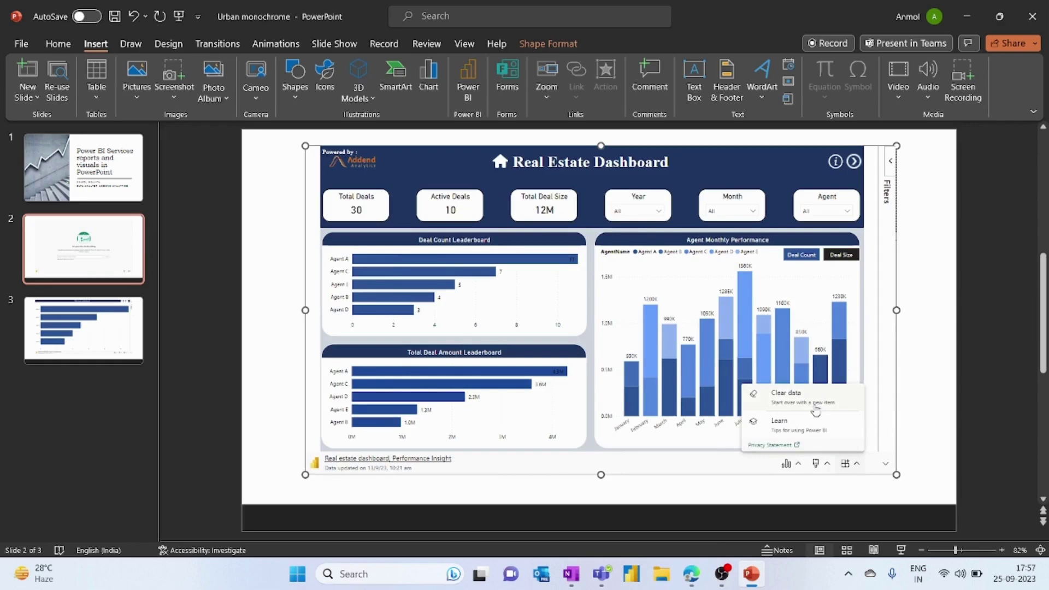
pyautogui.click(891, 161)
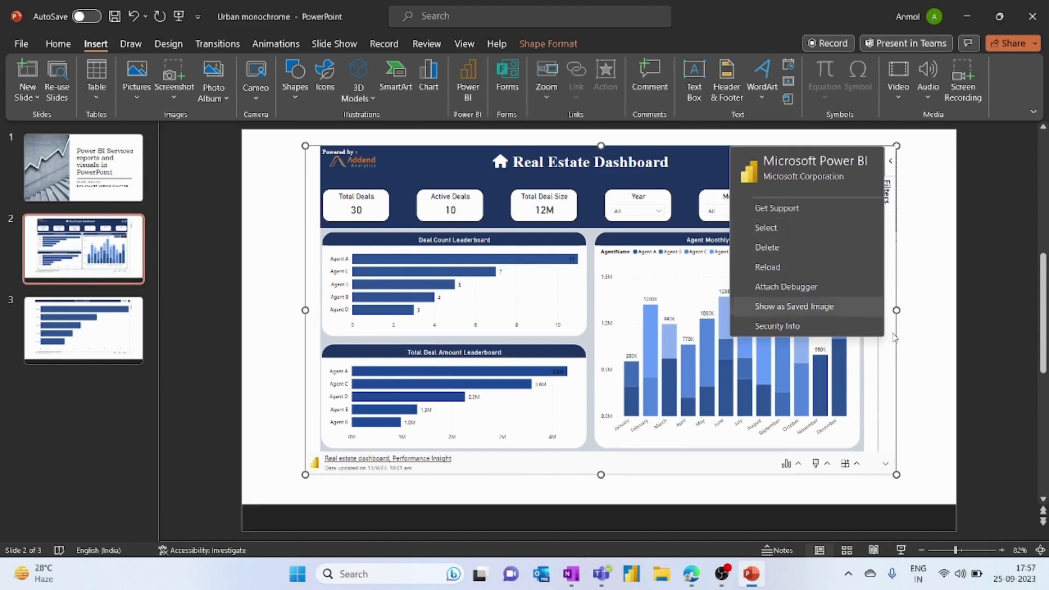
pyautogui.press('Escape')
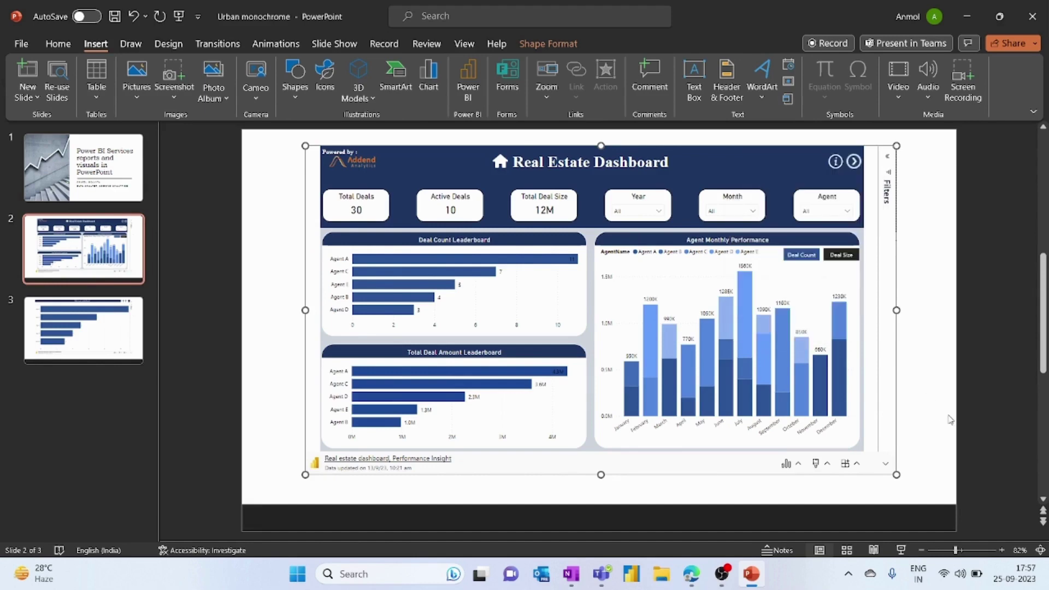